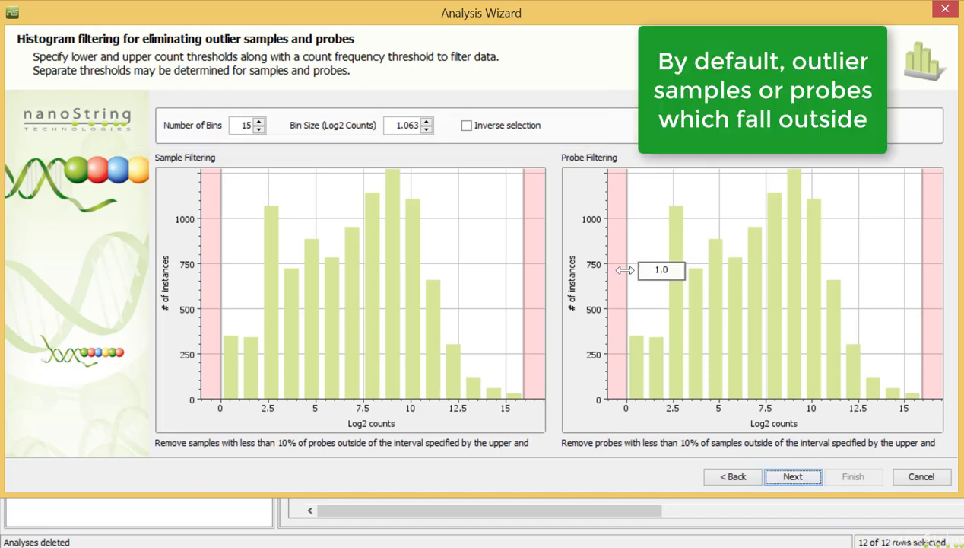
- Try raising the probe filter's lower threshold slightly, with inverse selection off and on
mouse_move(628, 271)
left_mouse_down()
mouse_move(674, 272)
mouse_move(632, 272)
left_mouse_up()
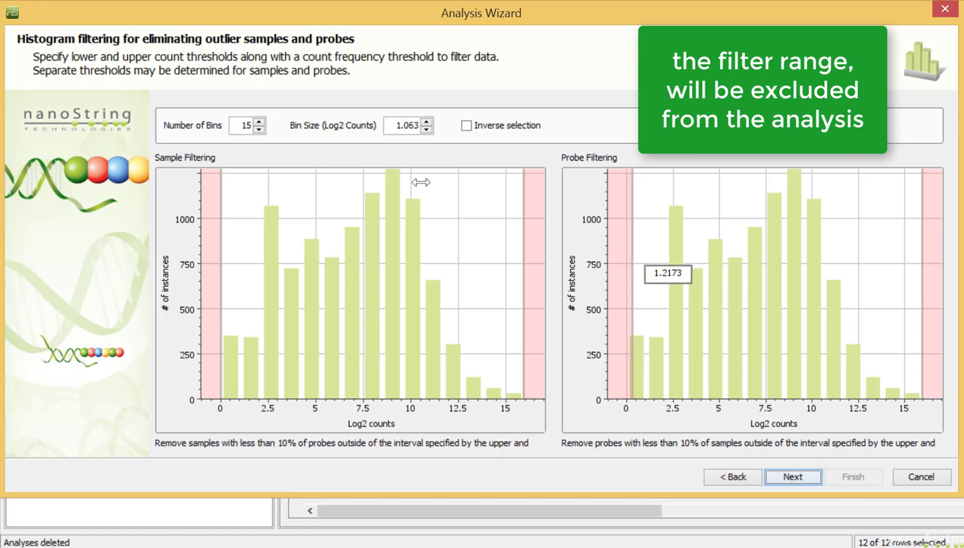
left_click(467, 129)
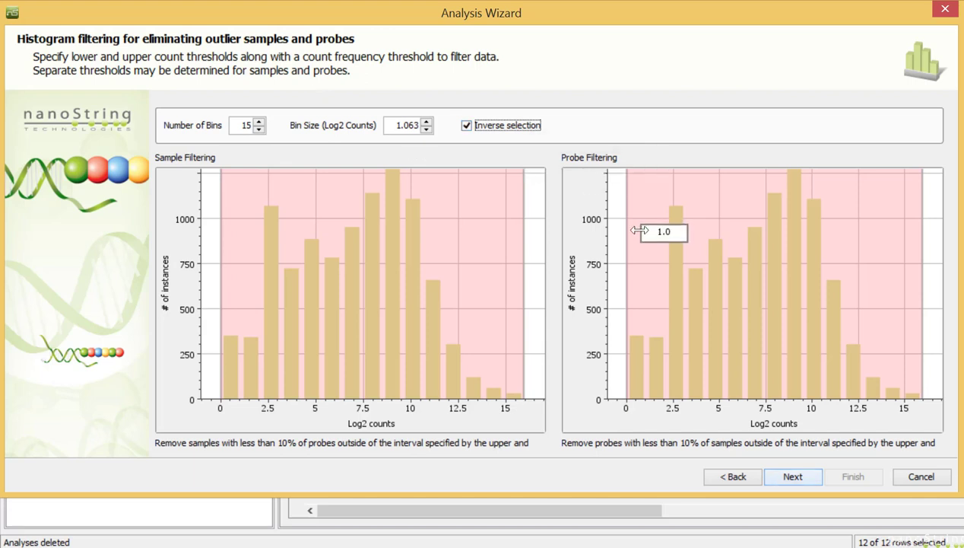
mouse_move(628, 232)
left_mouse_down()
mouse_move(783, 235)
mouse_move(630, 250)
left_mouse_up()
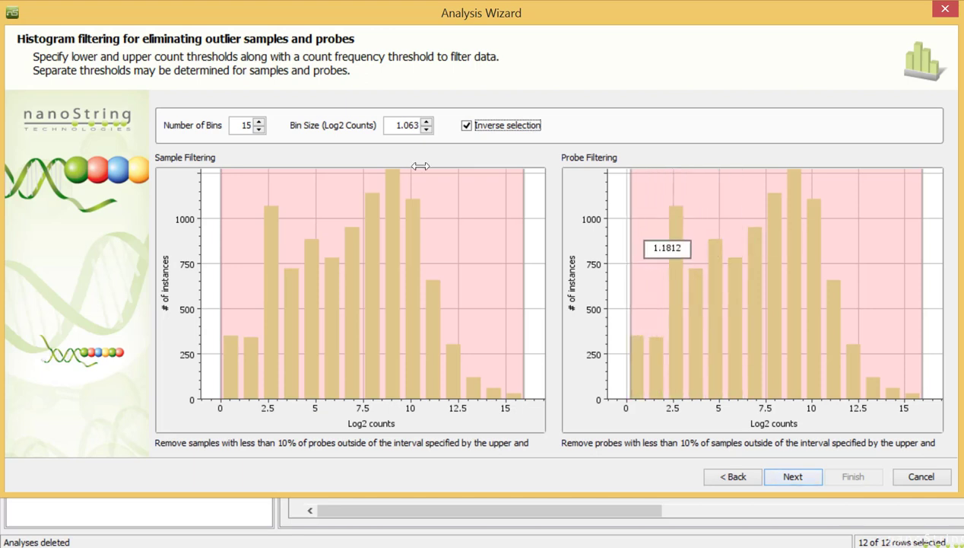
left_click(466, 126)
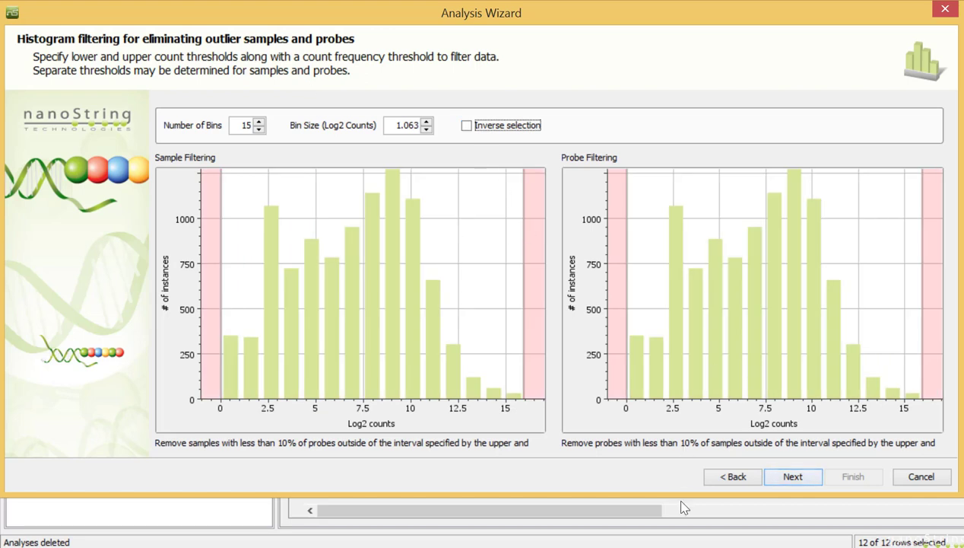
- Set the probe filtering lower bound to 20 counts and keep all selected samples in the analysis
left_click_drag(682, 492, 682, 541)
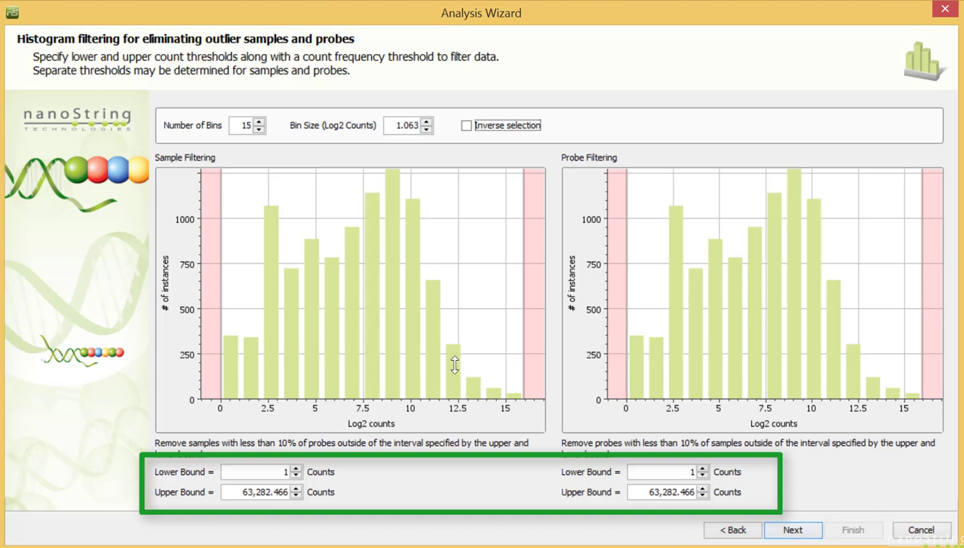
double_click(690, 466)
type("20")
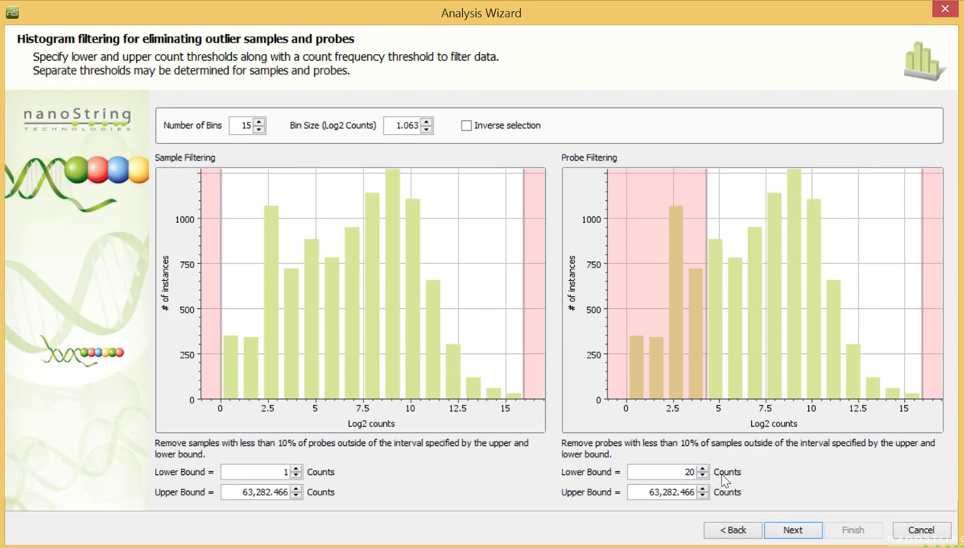
left_click(773, 530)
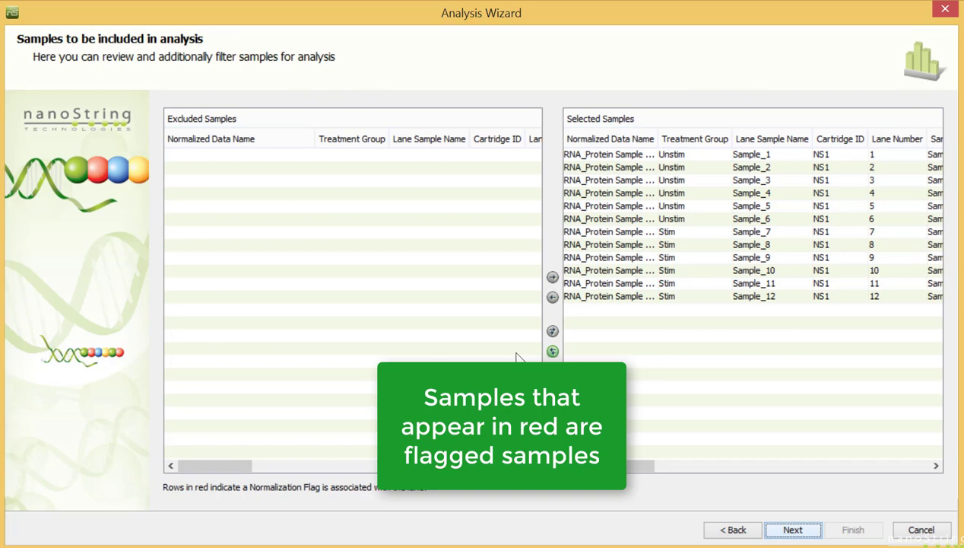
key("Return")
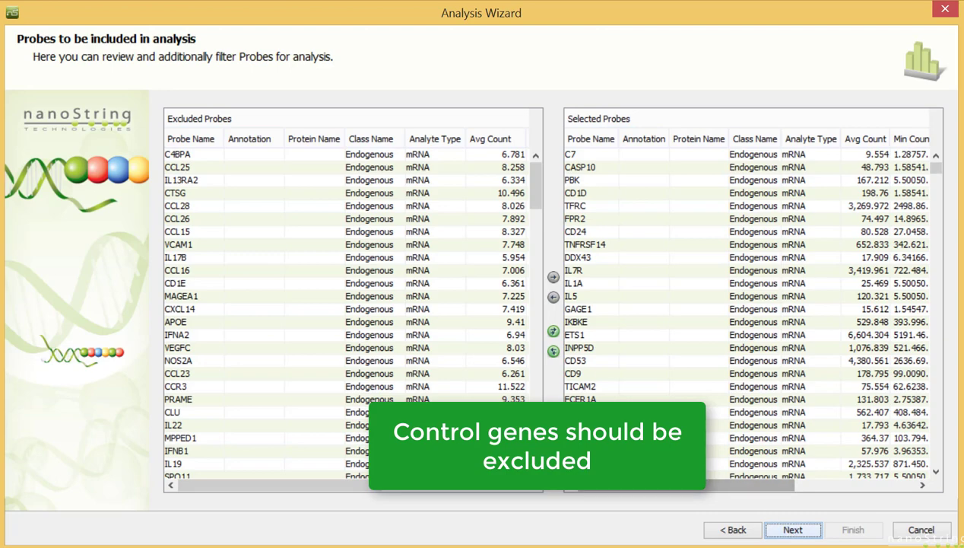
- Move the Protein class probes, from HLA-DRA to 4-1BB(4B4-1), from the excluded probes to the selected probes
left_click_drag(538, 200, 541, 456)
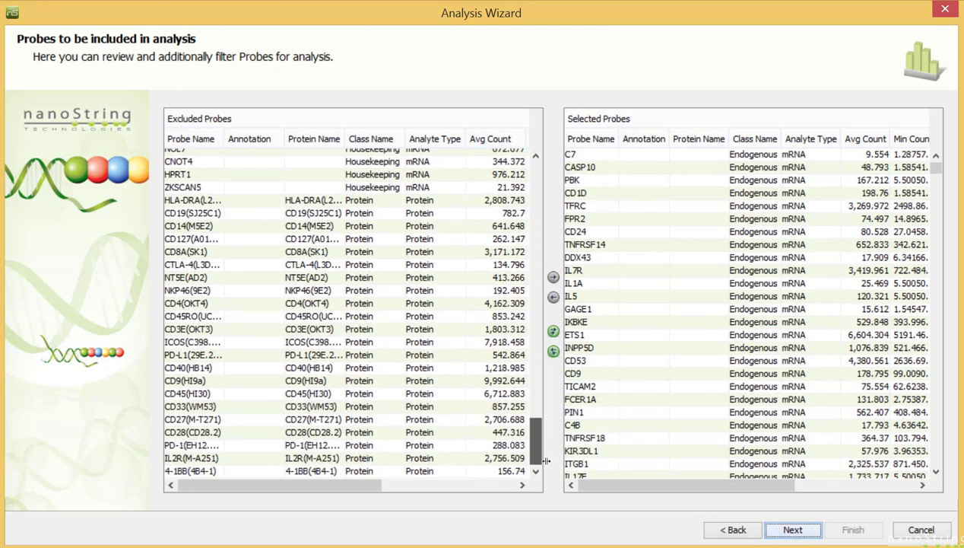
left_click(190, 200)
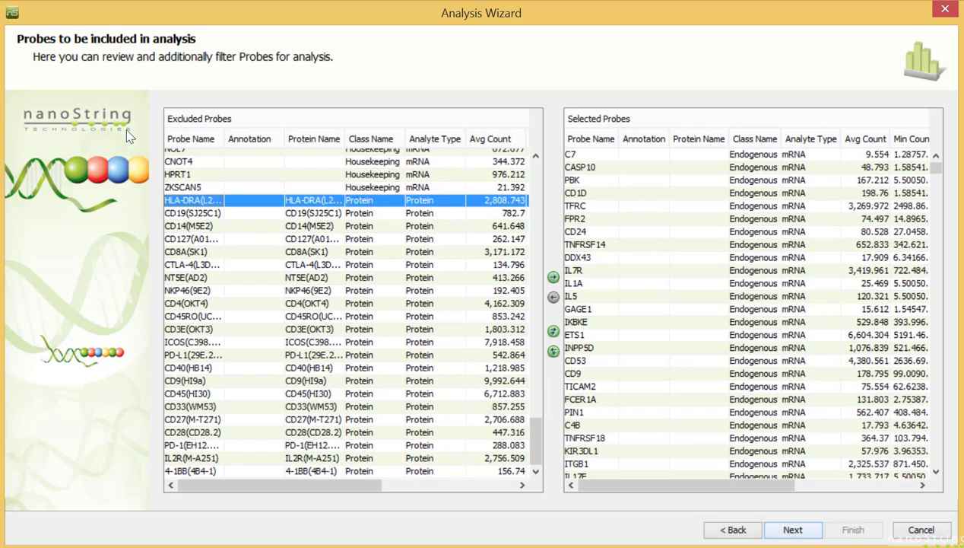
left_click(194, 468, "shift")
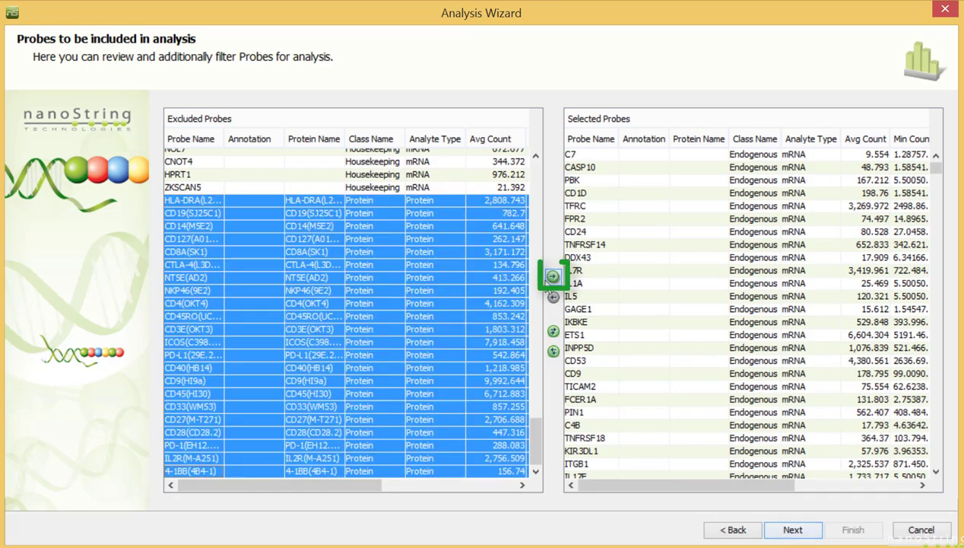
left_click(553, 277)
left_click_drag(936, 166, 947, 460)
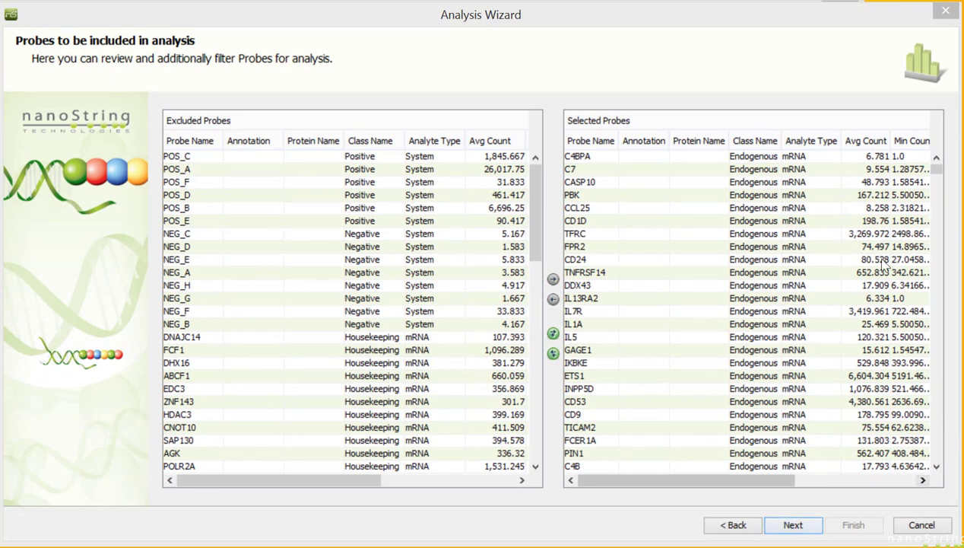
- Sort the selected probes by ascending average count, exclude CXCL12 through CCL23, and continue to the clustering parameters
left_click(864, 141)
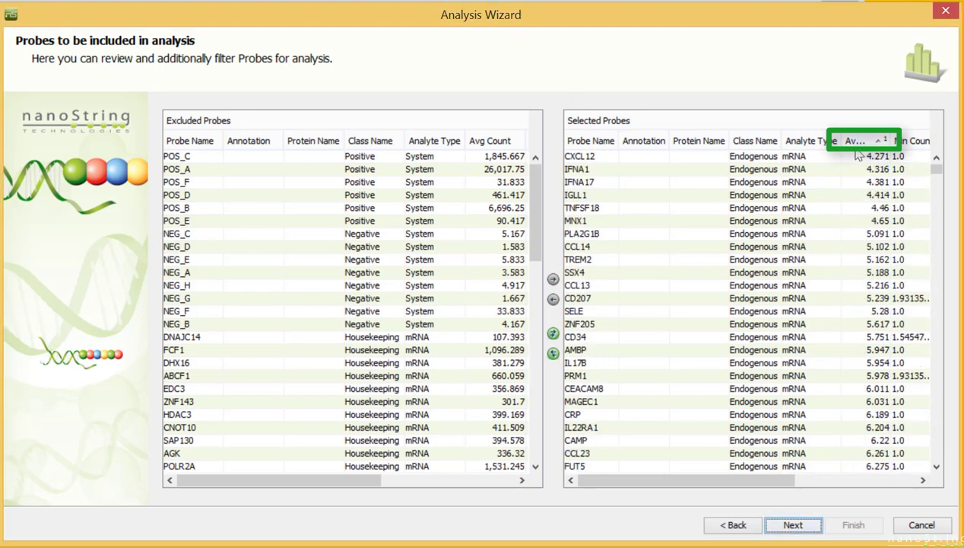
left_click(608, 160)
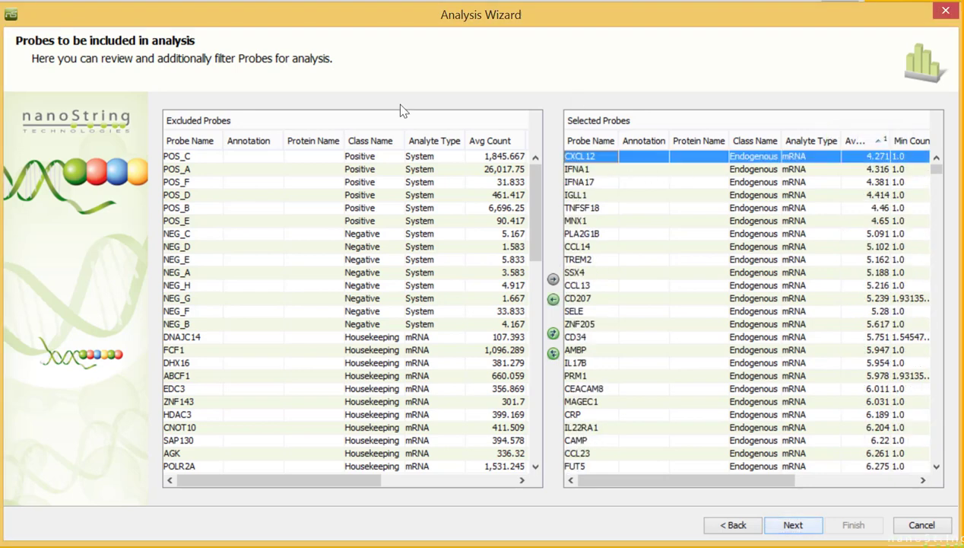
left_click(601, 452, "shift")
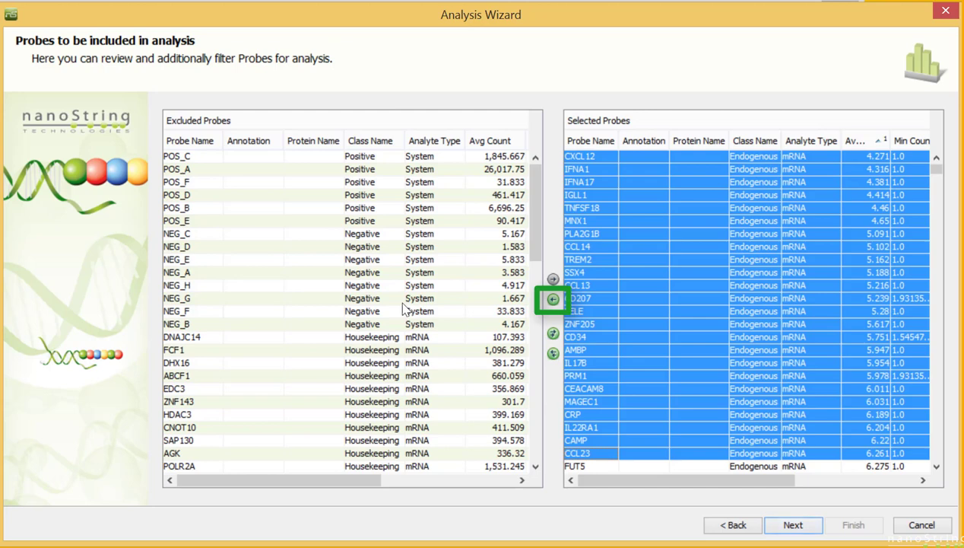
left_click(553, 299)
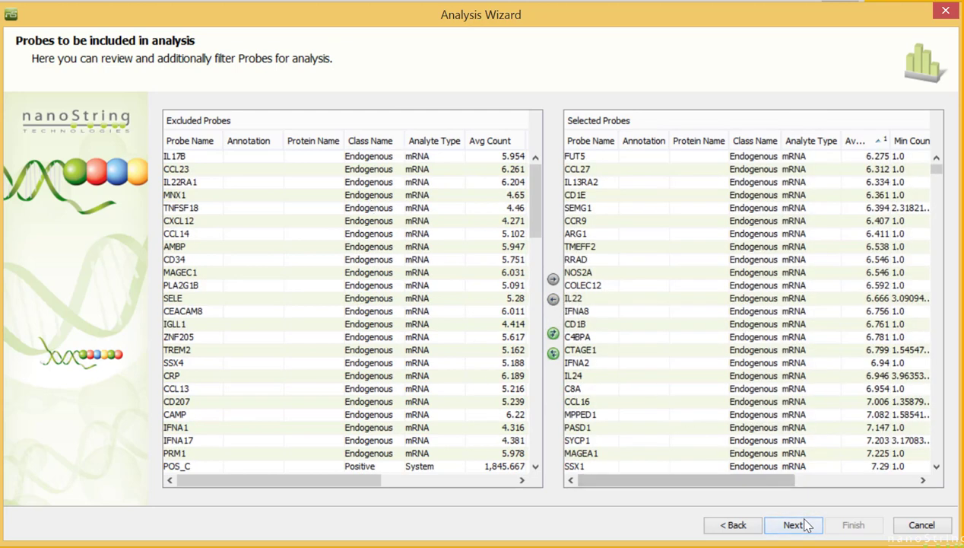
left_click(795, 524)
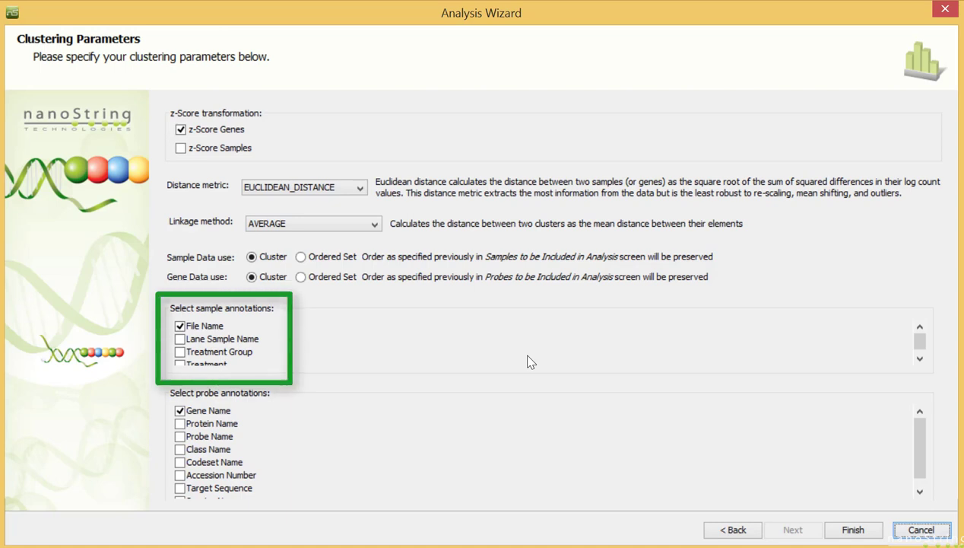
- Add the Treatment Group and Treatment sample annotations and the Protein Name probe annotation, and generate the heat map
scroll(243, 334, "down", 1)
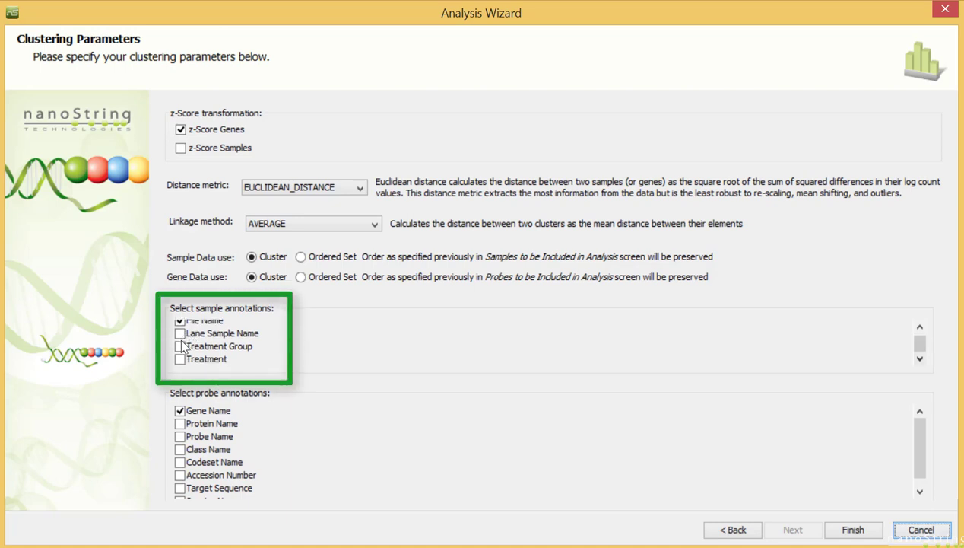
left_click(181, 347)
left_click(180, 359)
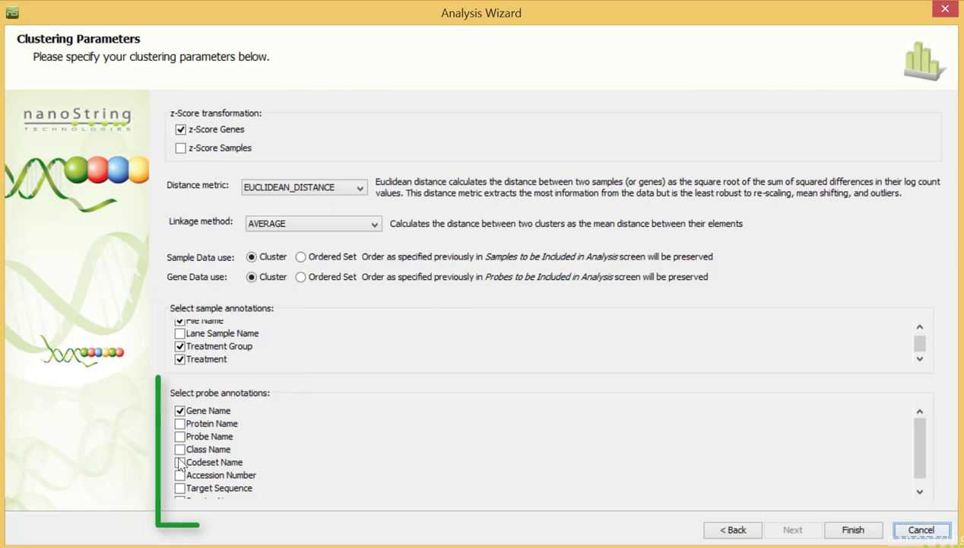
left_click(180, 423)
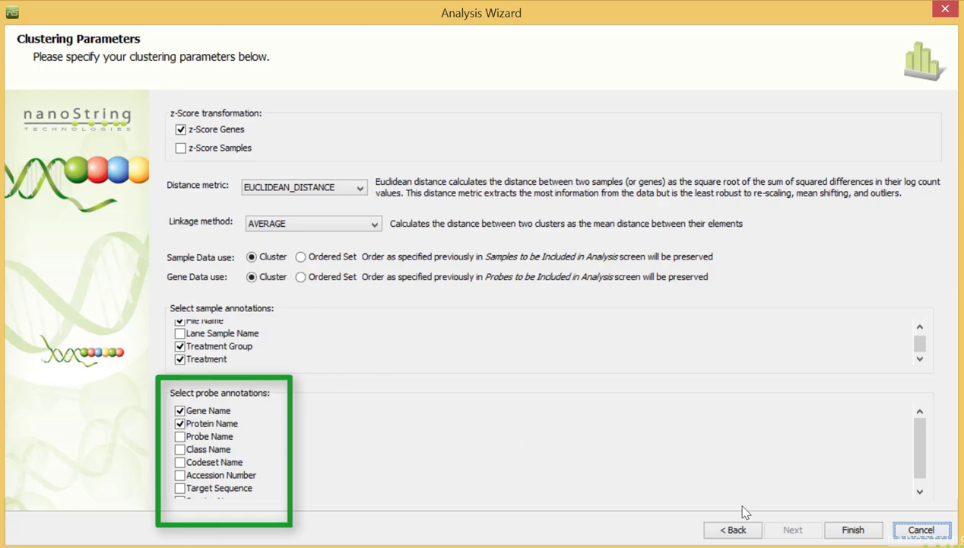
left_click(852, 530)
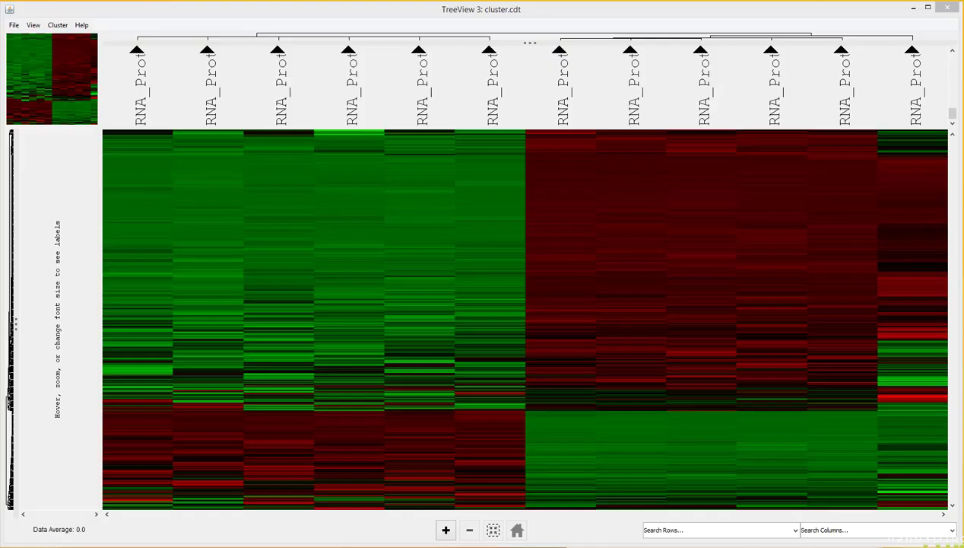
- Toggle the Keep fixed option for the 11-point heat map label font and accept the label settings
left_click_drag(954, 112, 956, 79)
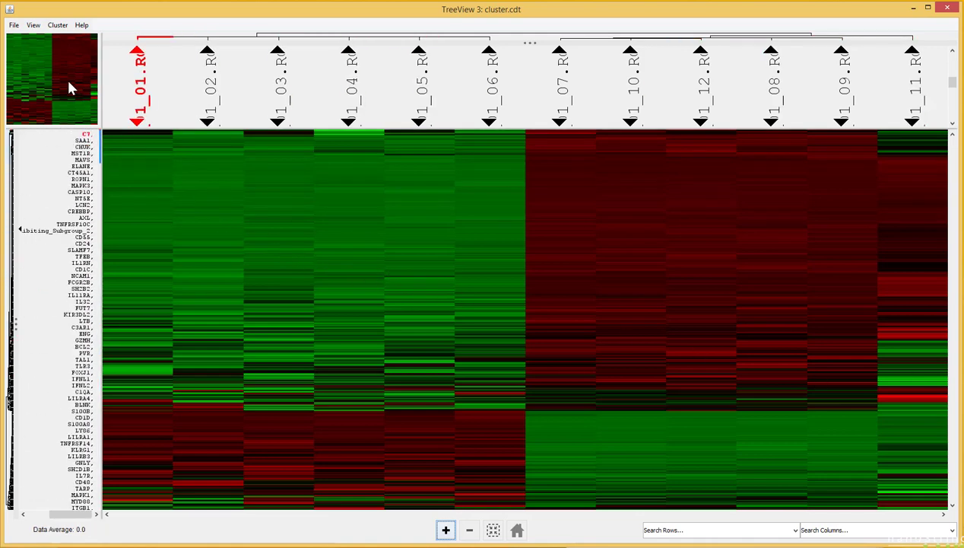
left_click(33, 25)
left_click(35, 38)
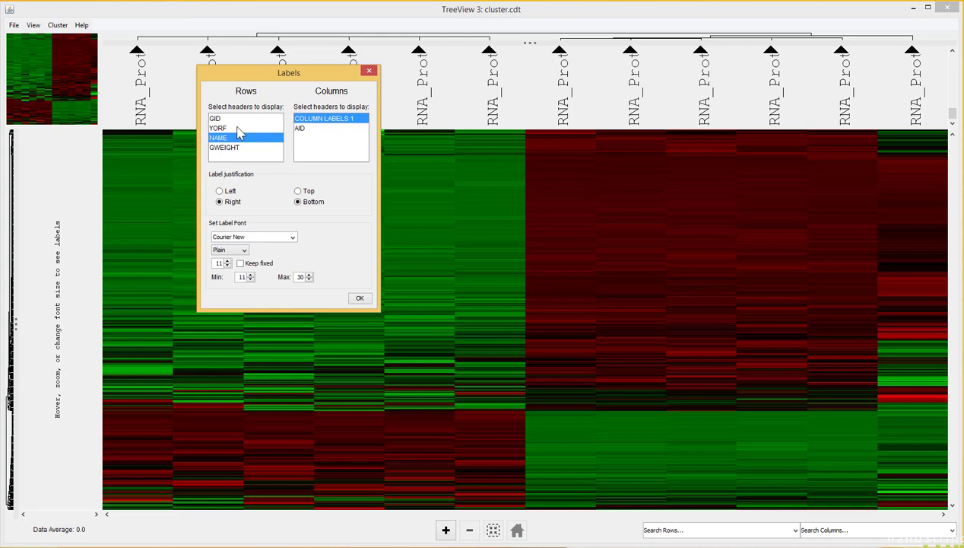
left_click(240, 264)
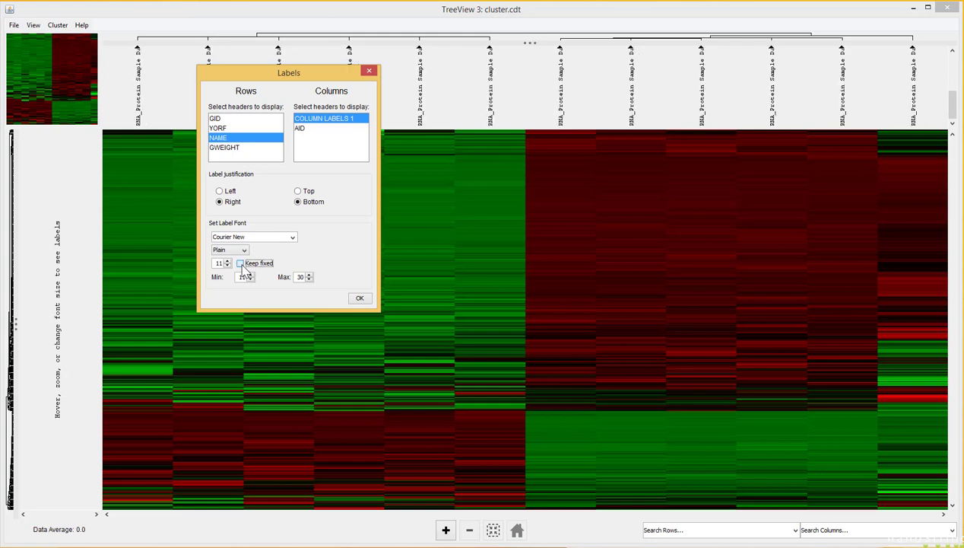
left_click(240, 263)
left_click(361, 298)
- Examine the heat map's color scheme settings without saving changes, and look through its column labels
left_click(35, 29)
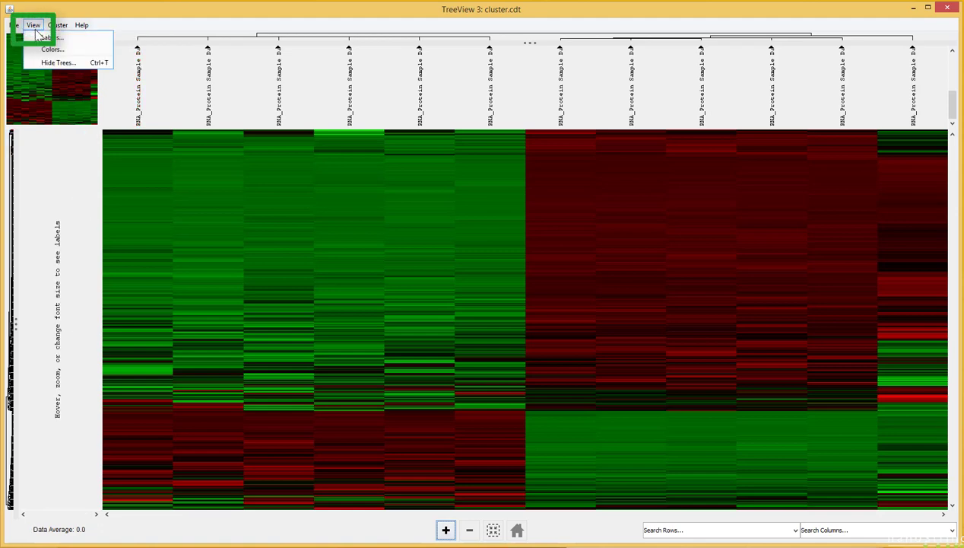
left_click(38, 42)
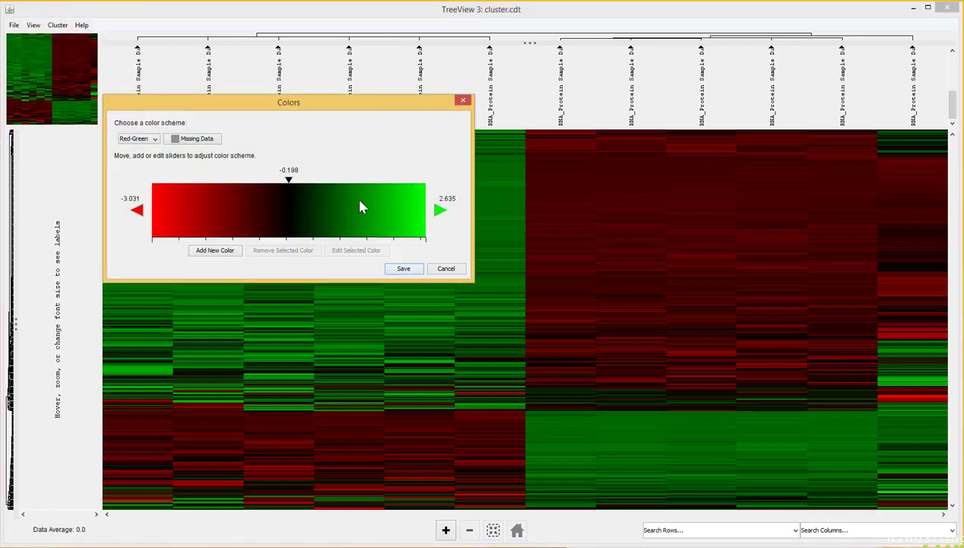
left_click(447, 269)
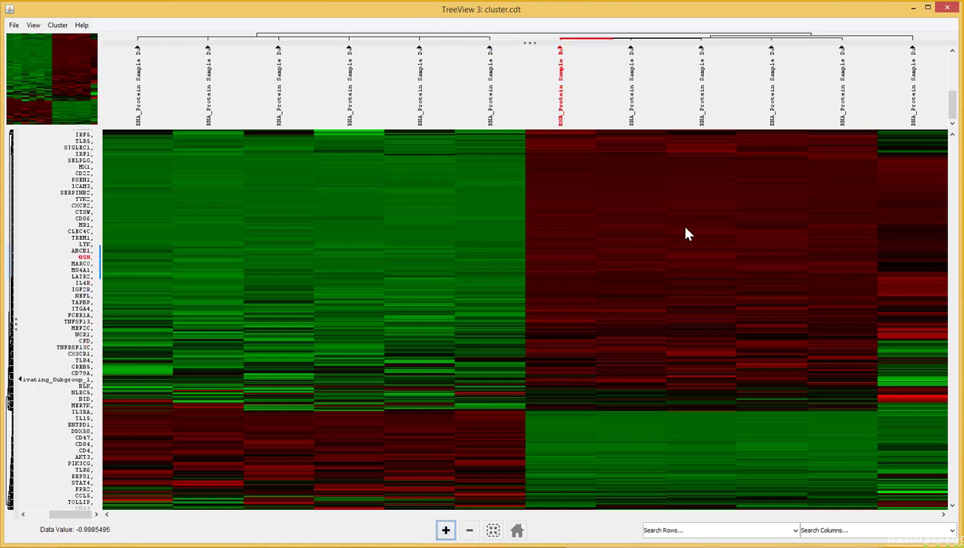
left_click_drag(957, 108, 957, 67)
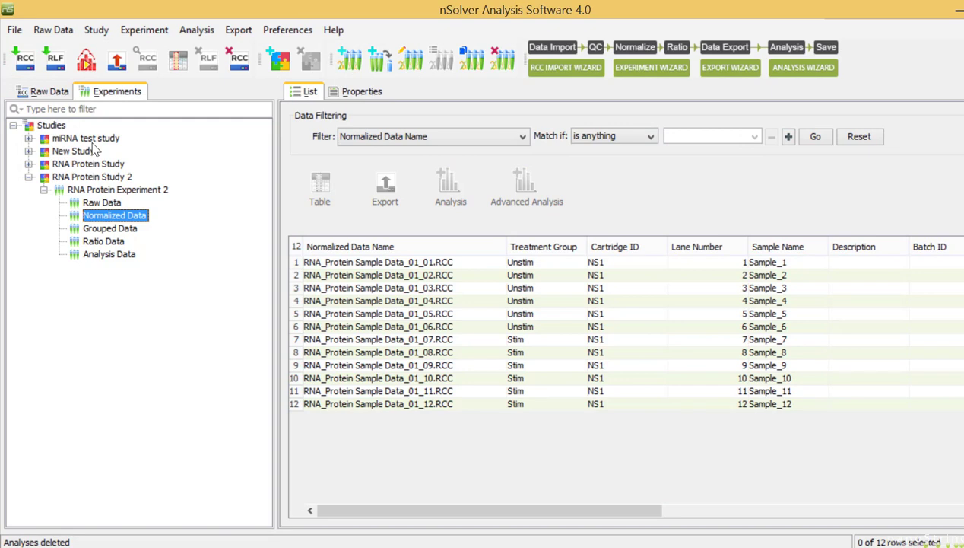
- Switch to nSolver and create a Violin Plot analysis named "Violin plot" from all 12 normalized samples
left_click(296, 247)
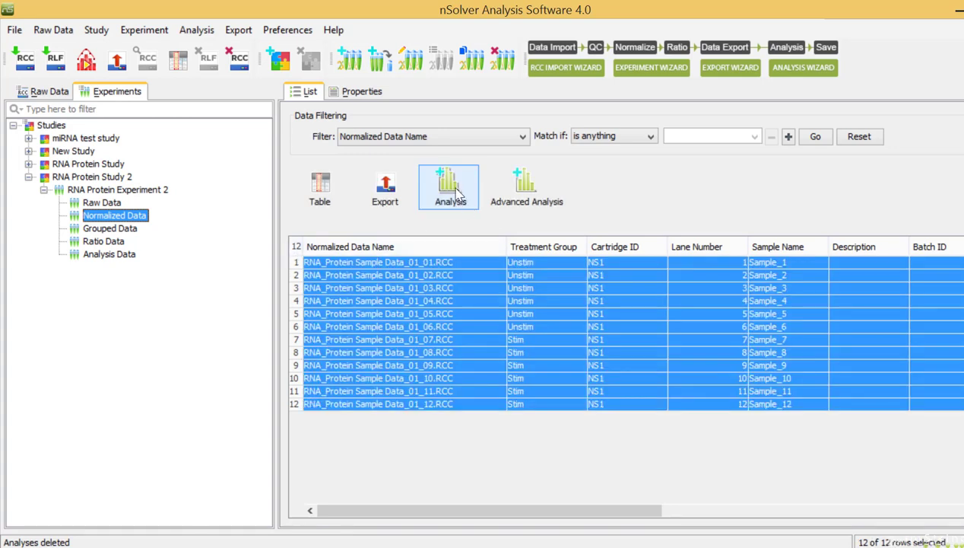
left_click(456, 190)
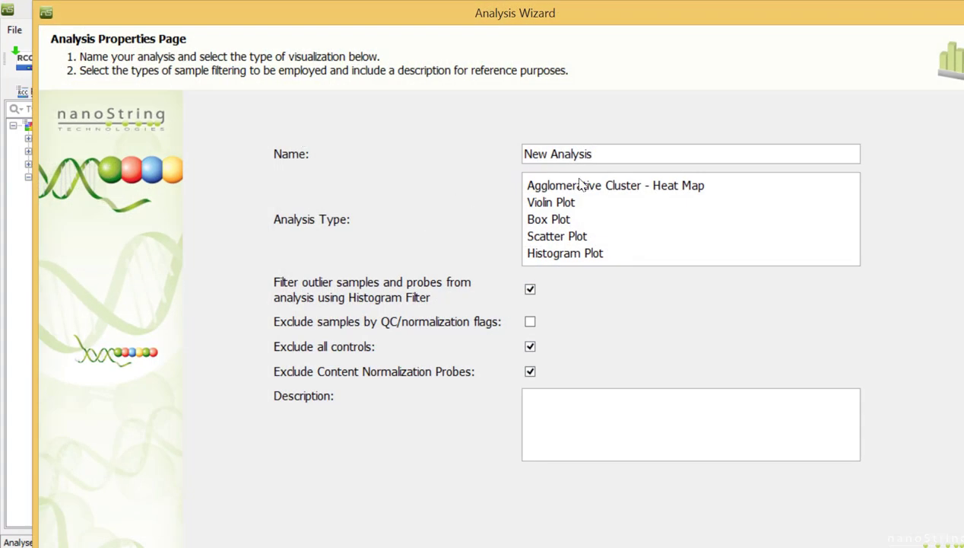
left_click(578, 204)
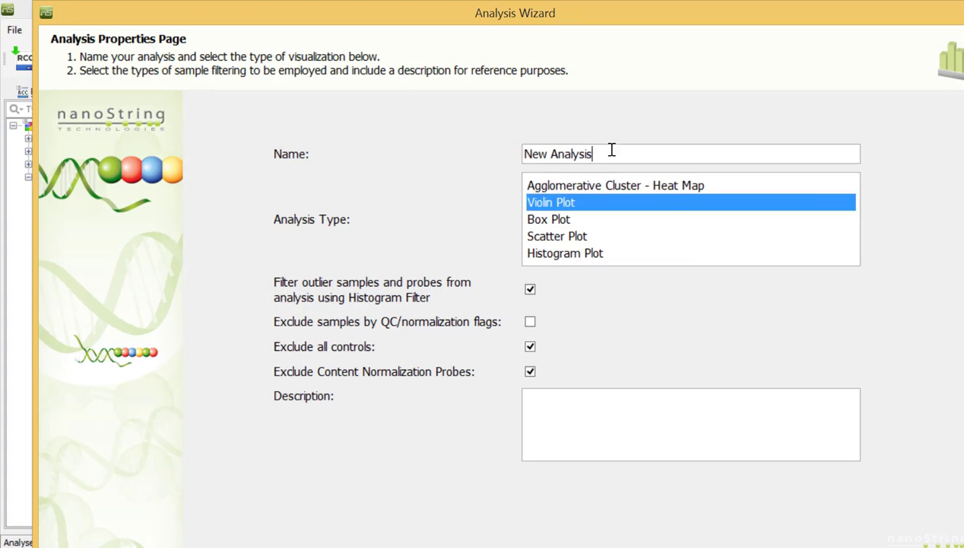
left_click_drag(614, 151, 295, 97)
type("Violin plot")
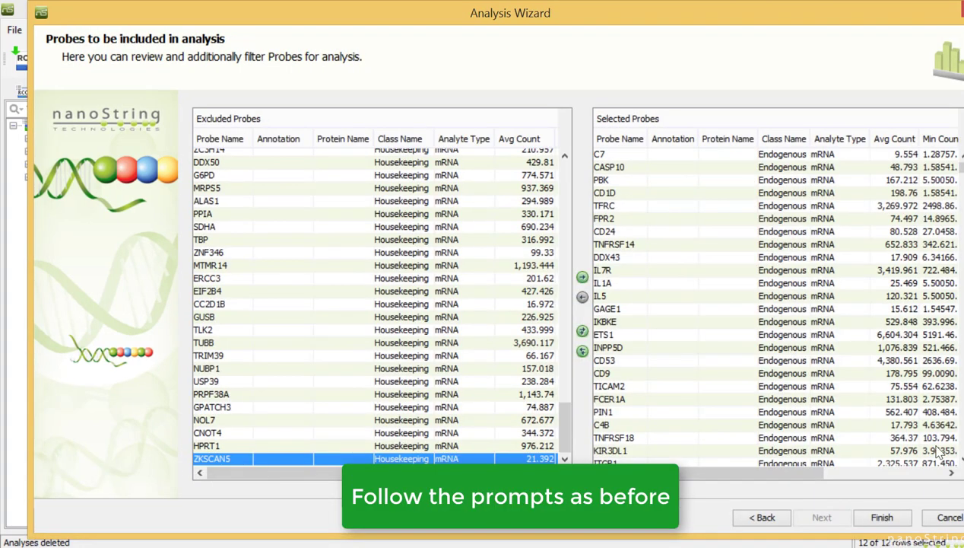
left_click(899, 518)
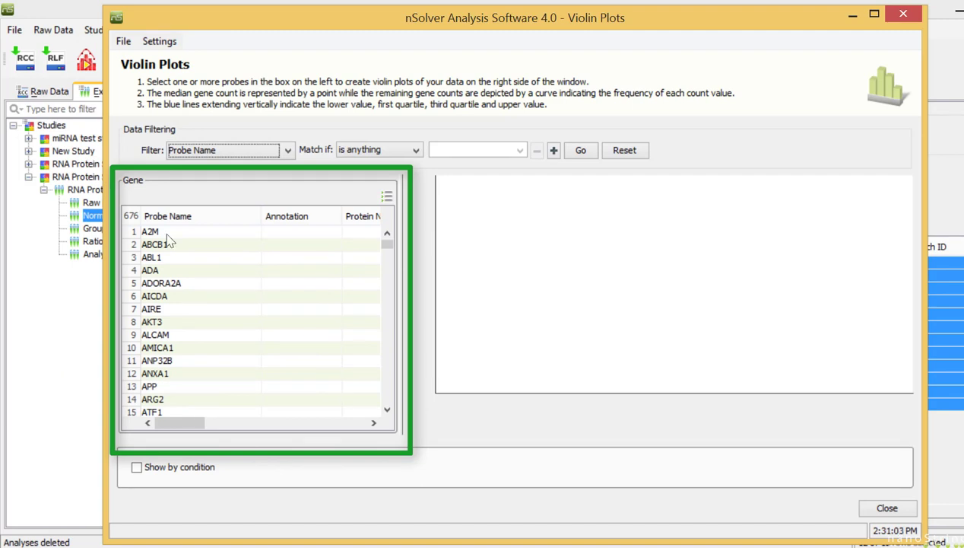
- Plot the probes A2M through ALCAM as violin plots and show them by condition
left_click_drag(167, 232, 166, 336)
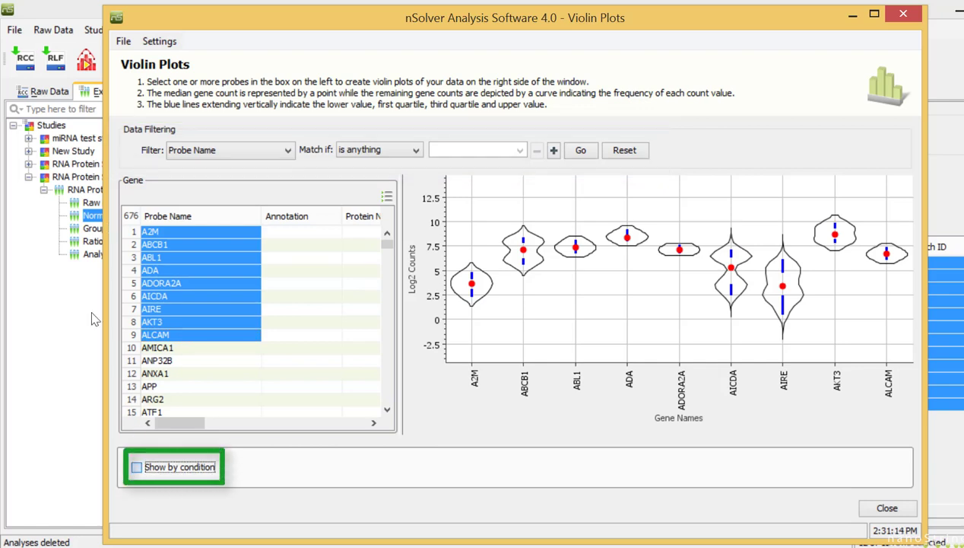
key("space")
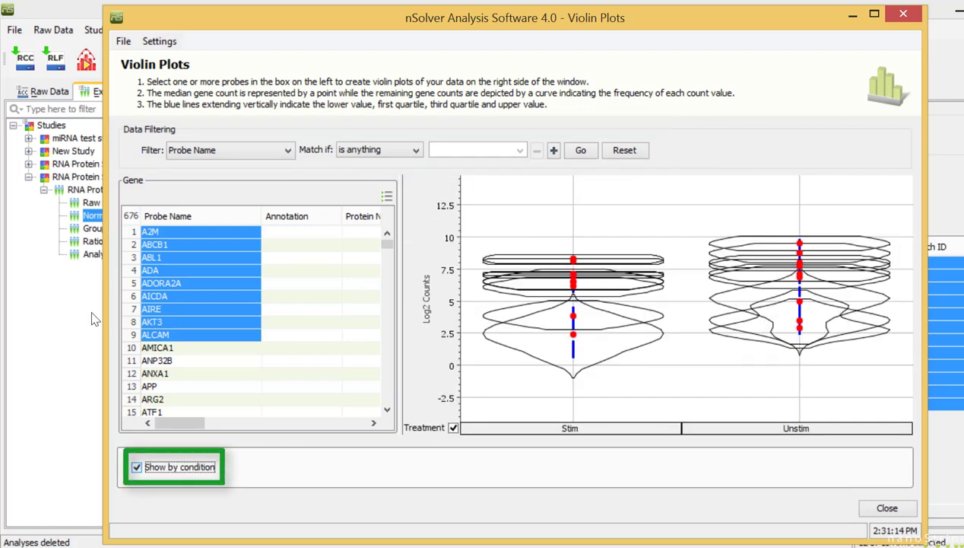
- Stop showing the violin plots by condition and look at the available file options
left_click(137, 467)
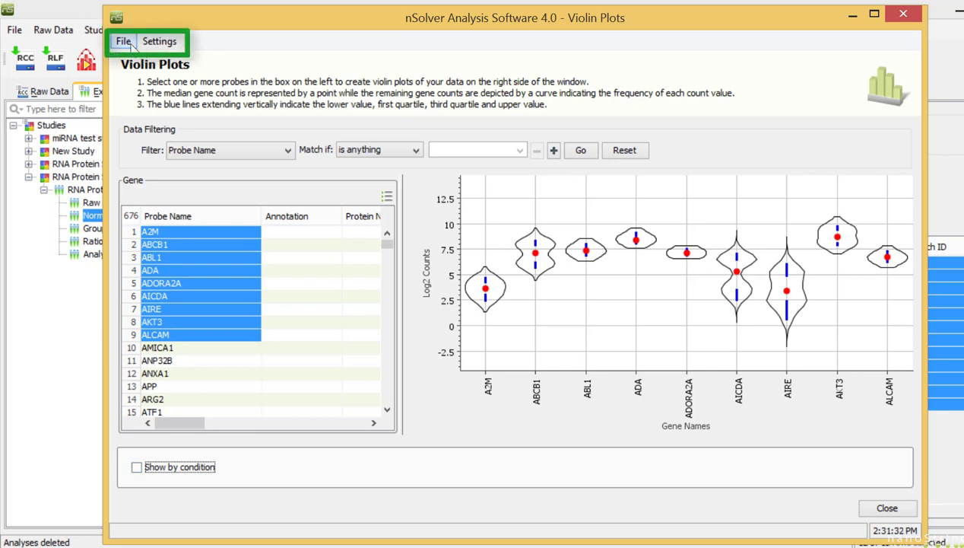
left_click(128, 43)
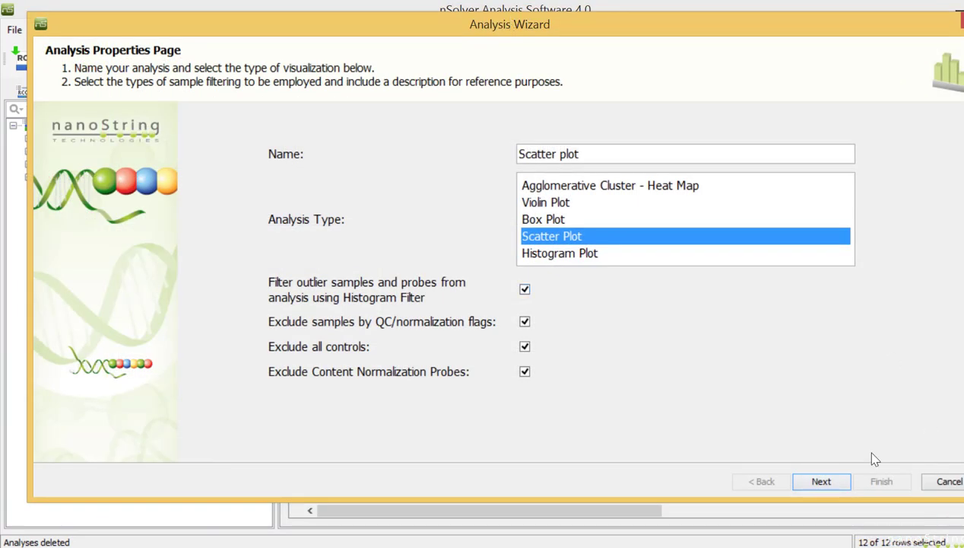
- Create the Scatter Plot analysis named "Scatter plot" from the six Unstim samples, RNA_Protein Sample Data_01_01.RCC through 01_06.RCC
left_click(820, 496)
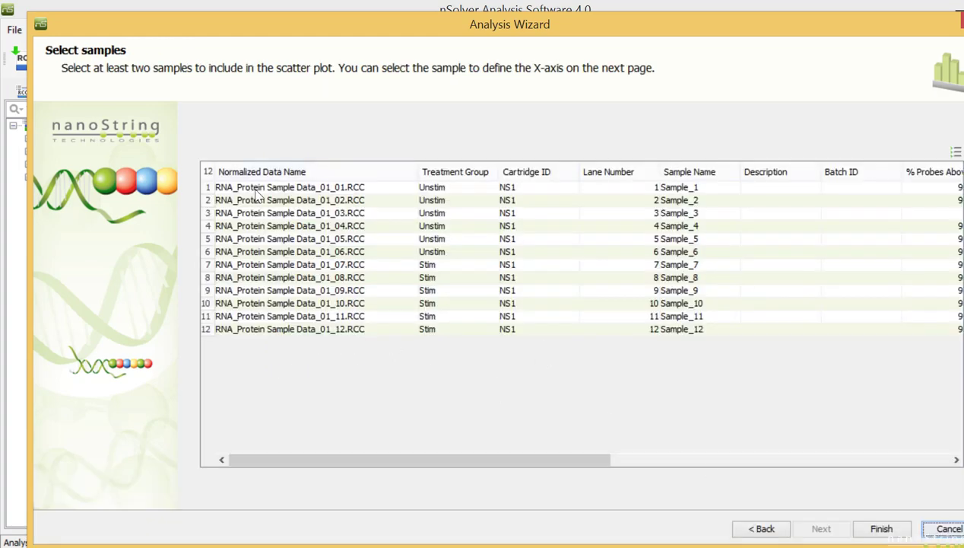
left_click_drag(266, 187, 257, 255)
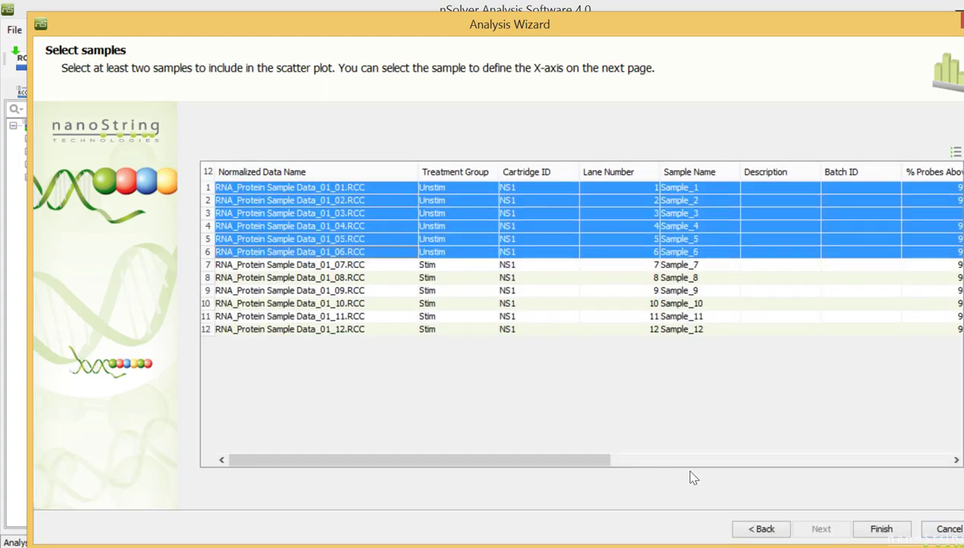
left_click(874, 527)
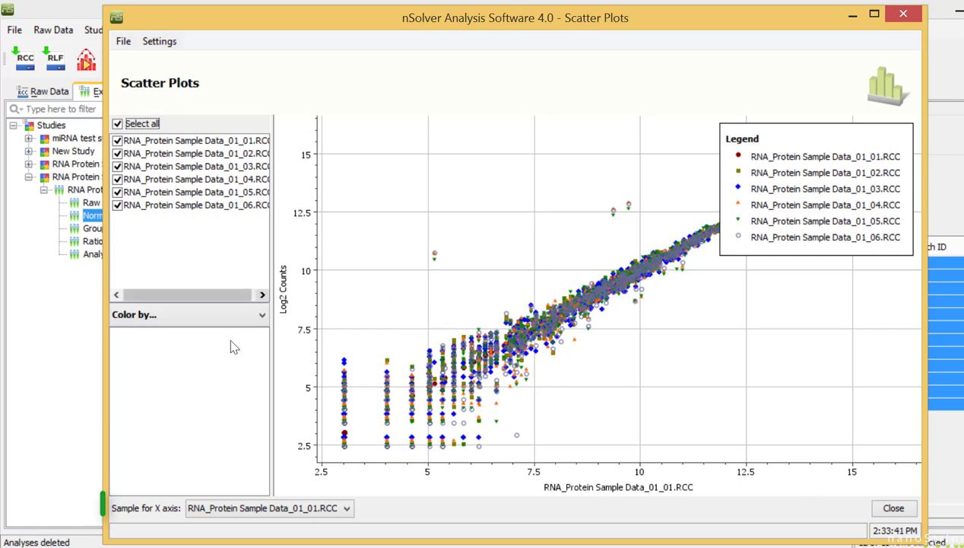
- Set the scatter plot's X-axis sample to RNA_Protein Sample Data_01_02.RCC, and change it to RNA_Protein Sample Data_01_04.RCC
left_click(237, 508)
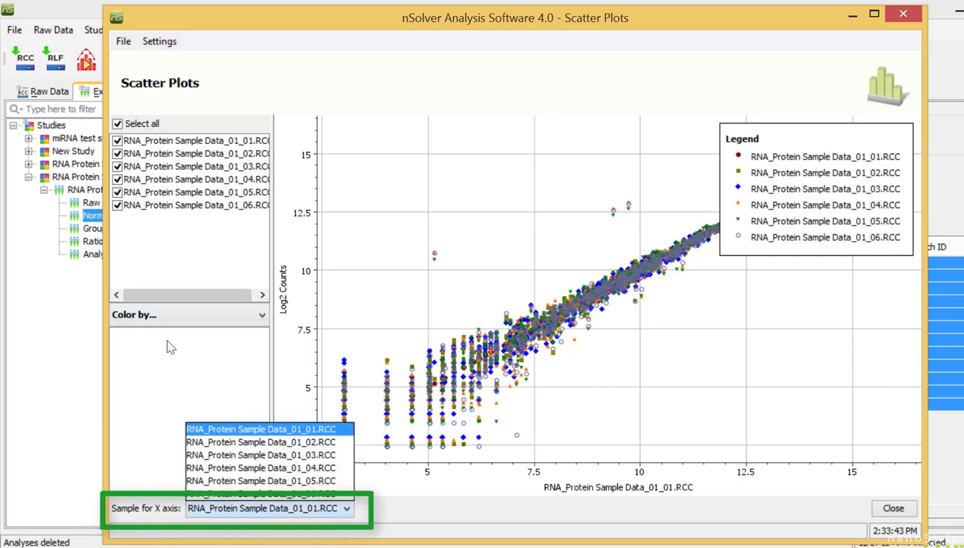
left_click(247, 441)
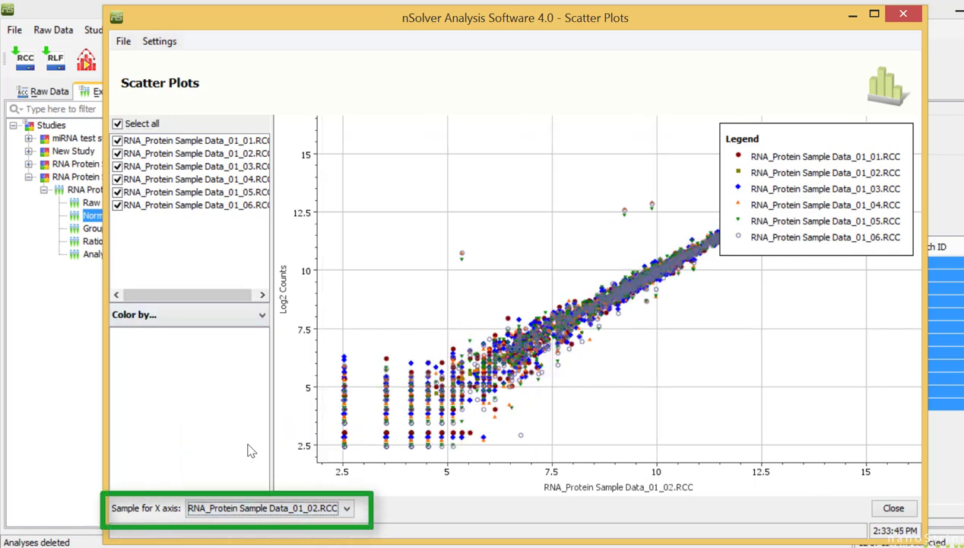
left_click(268, 514)
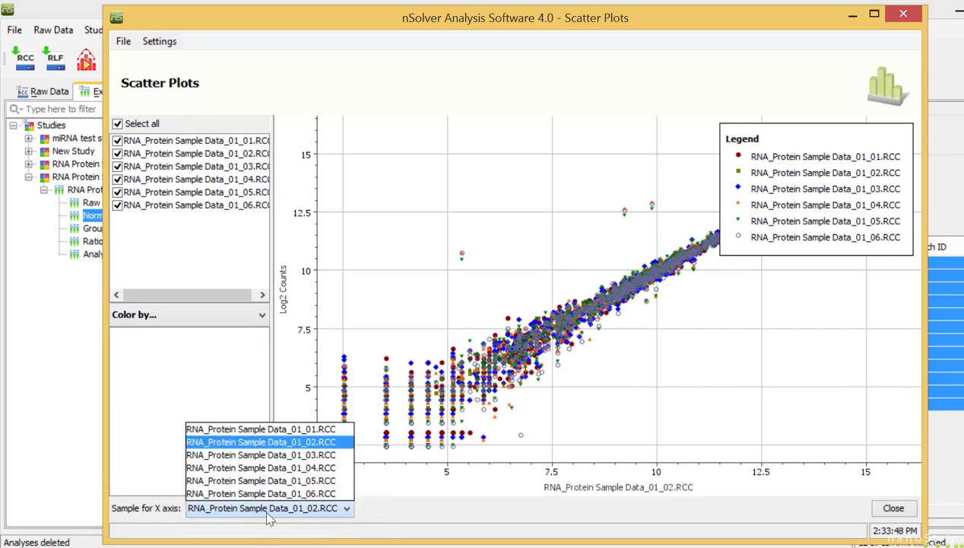
left_click(266, 469)
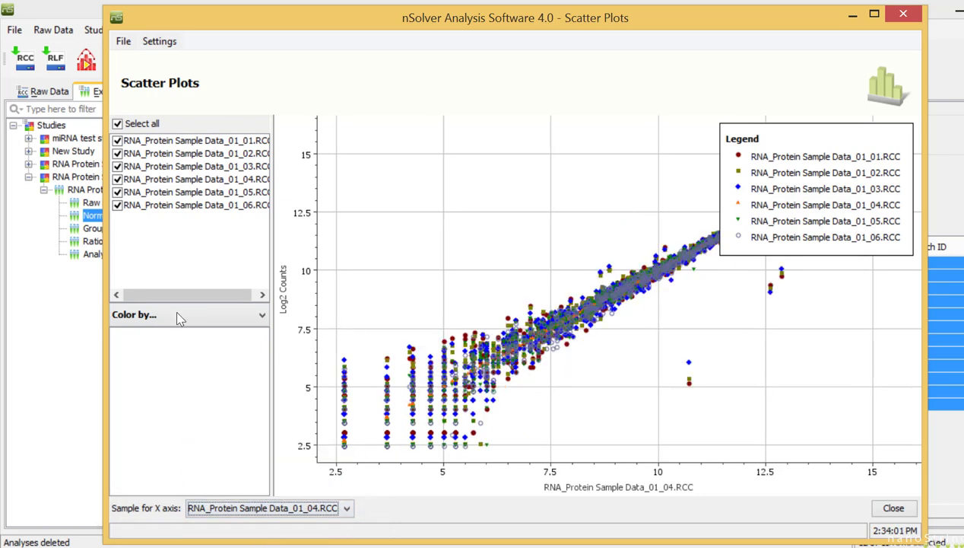
- Hide samples 01_01, 01_02 and 01_03 from the scatter plot and close the plot window
left_click(118, 141)
left_click(118, 154)
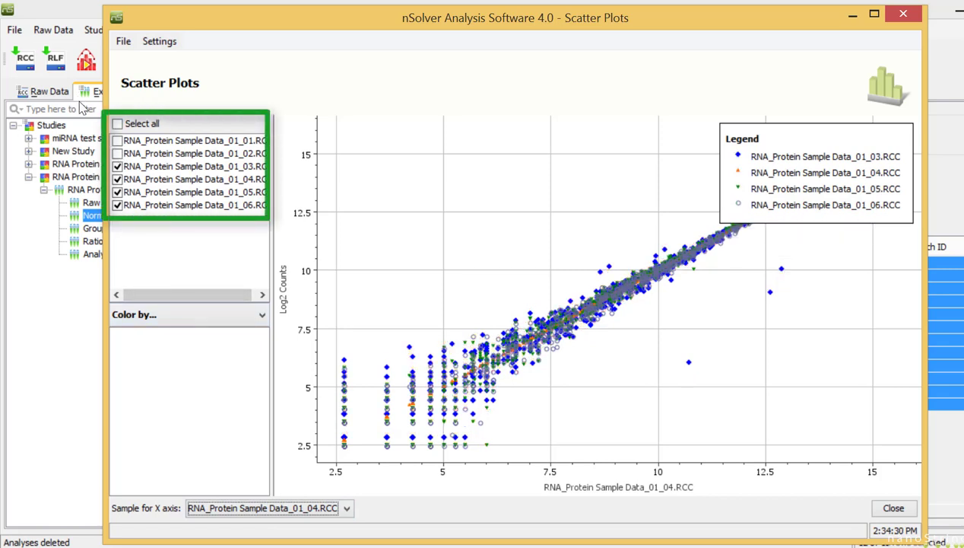
left_click(118, 166)
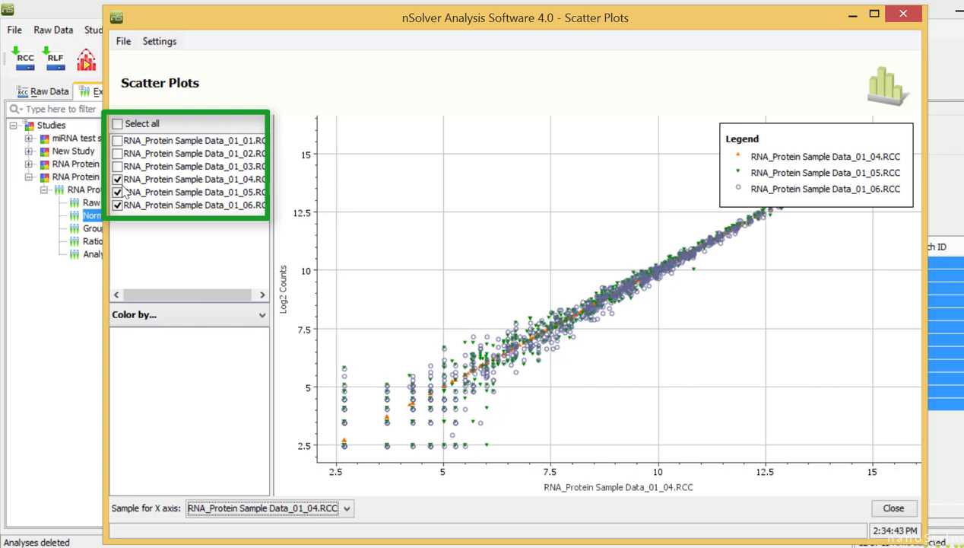
left_click(897, 510)
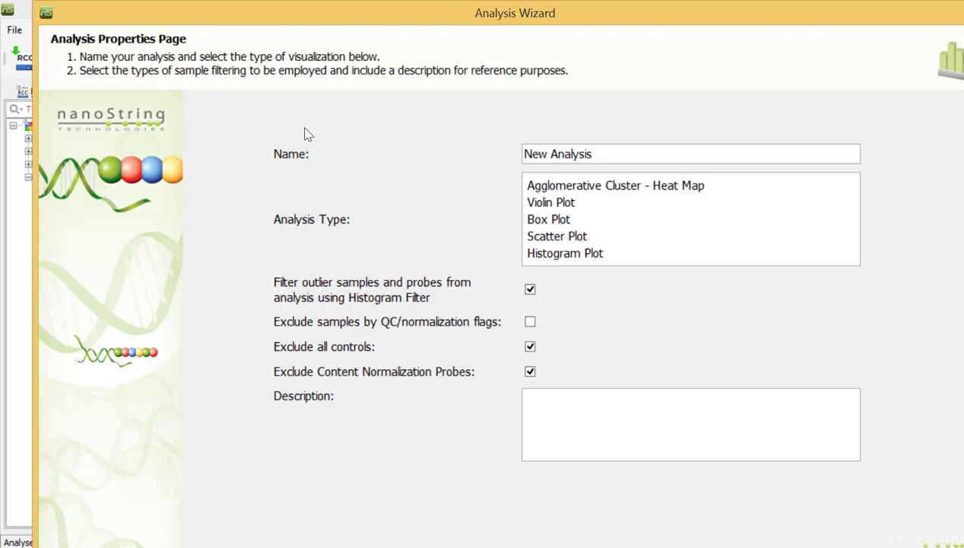
- Create a Histogram Plot analysis named "Histogram plot", excluding samples by QC/normalization flags
type("Histogram plot")
left_click(528, 255)
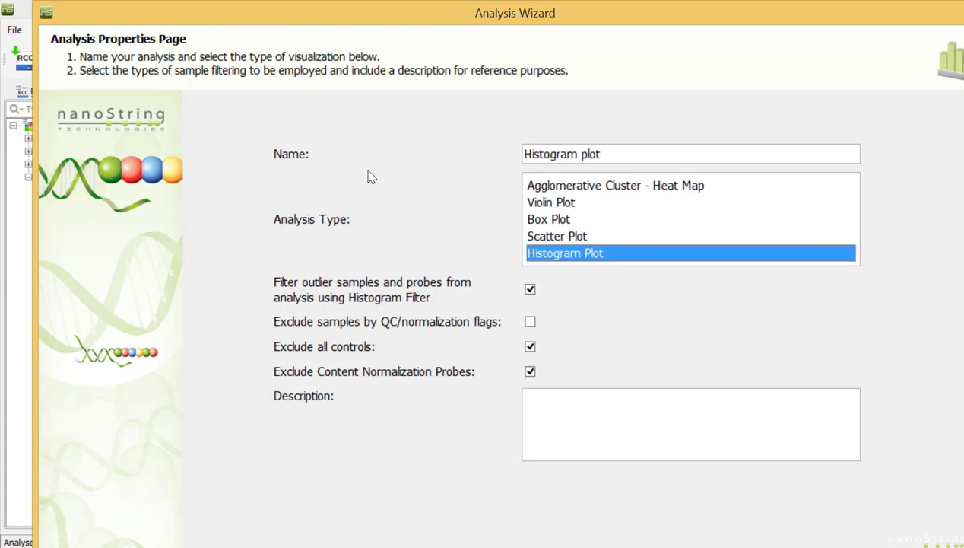
left_click(531, 322)
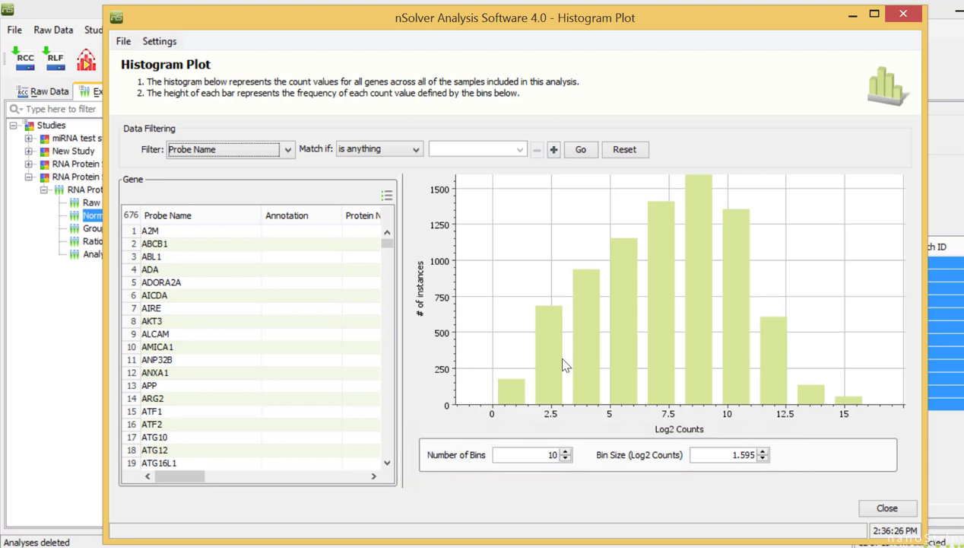
- Look through the histogram's save and print options and close the plot window
left_click(124, 41)
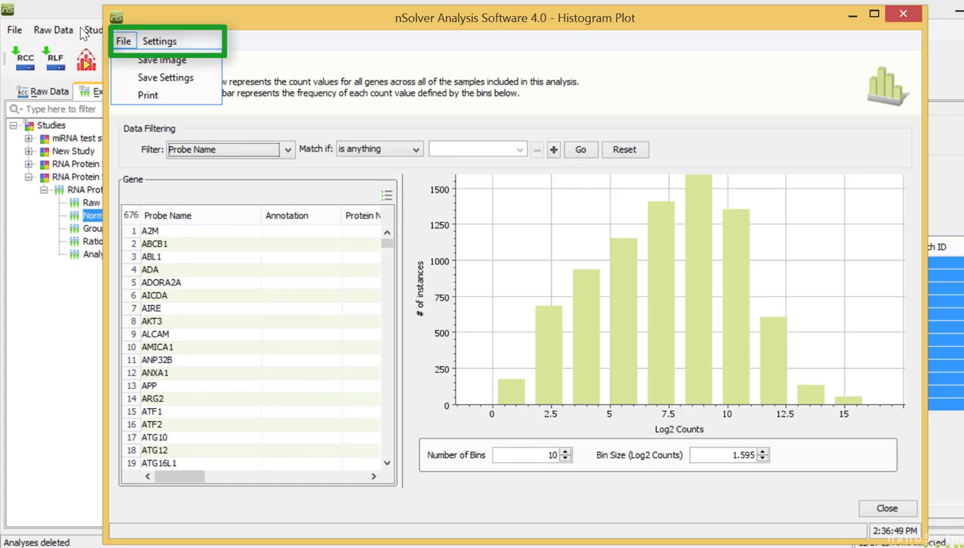
left_click(900, 508)
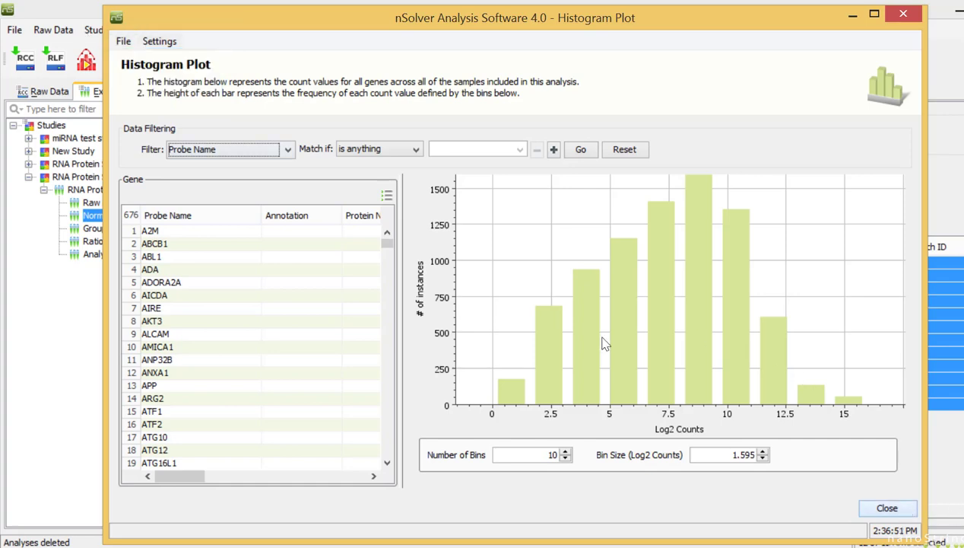